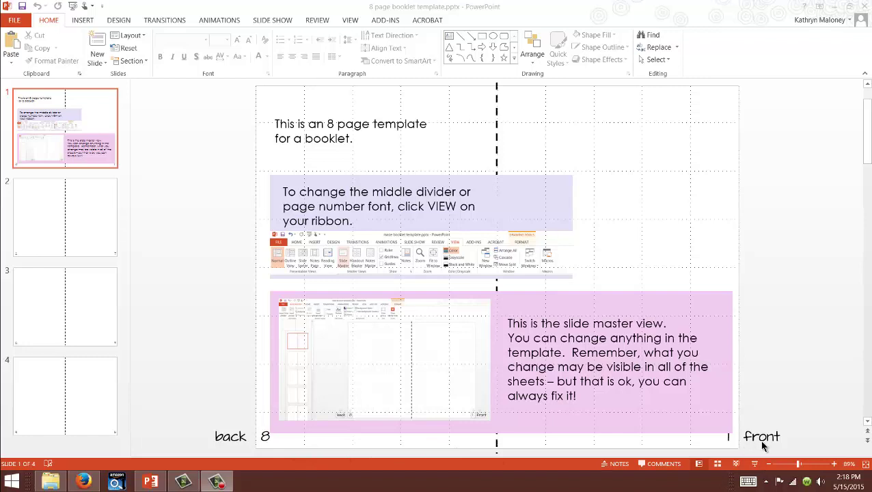
- Browse slides 2 to 4 to review the booklet page pairs, then return to the top
{"action": "left_click", "coordinate": [69, 216]}
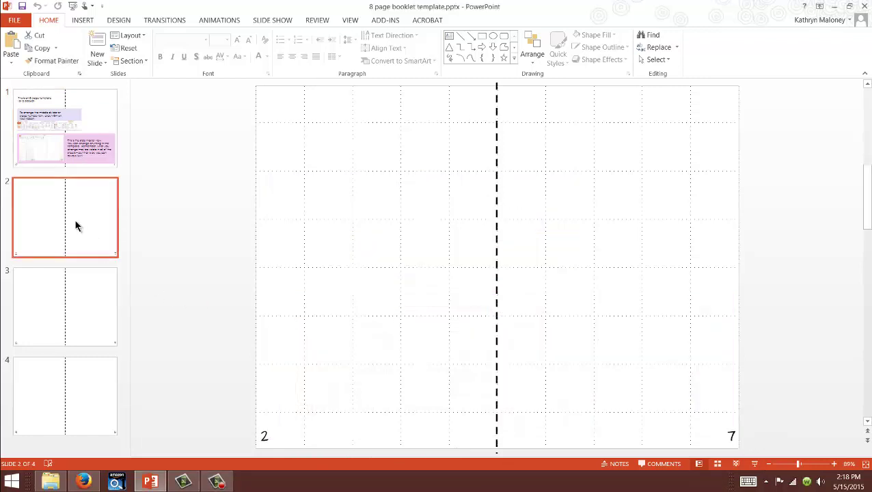
{"action": "left_click", "coordinate": [96, 338]}
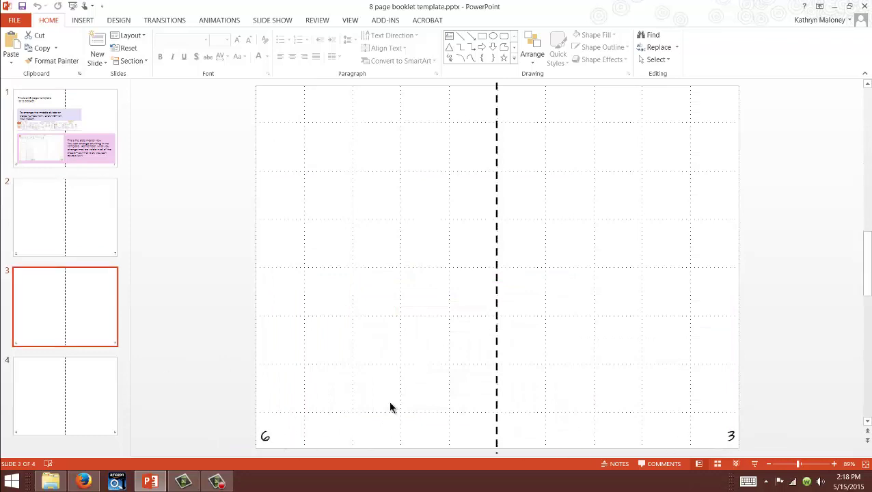
{"action": "left_click", "coordinate": [29, 393]}
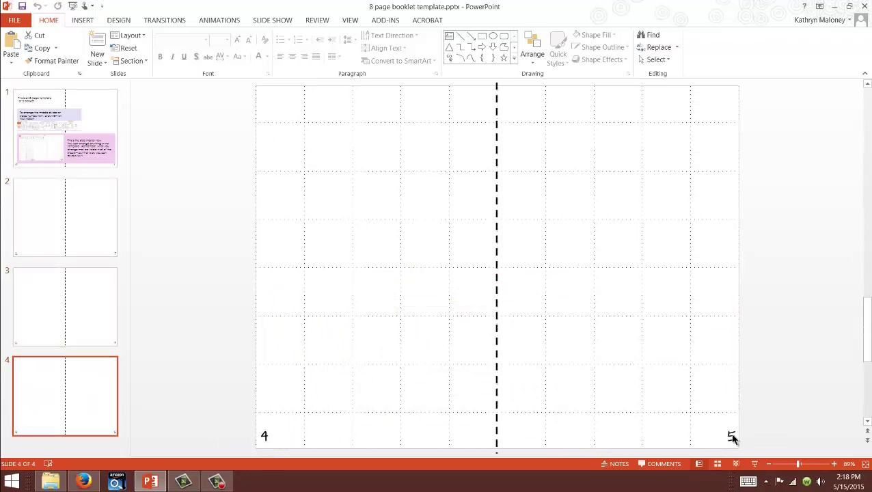
{"action": "key", "text": "Home"}
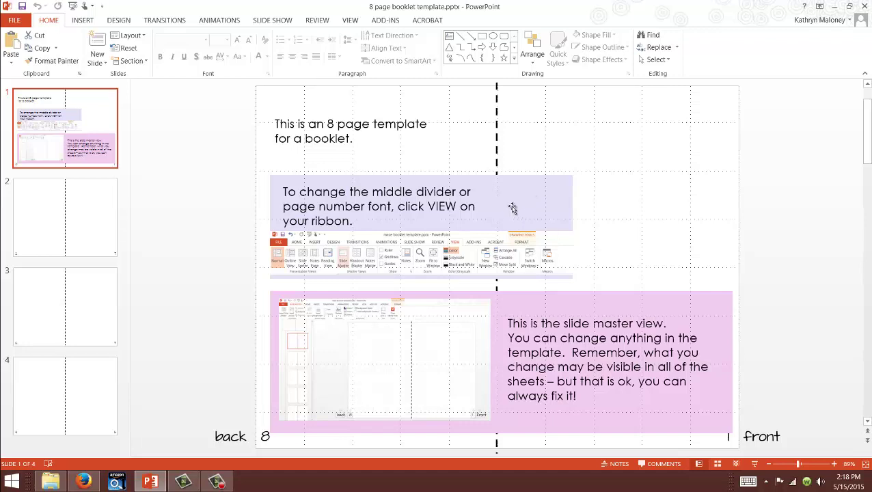
{"action": "left_click", "coordinate": [109, 221]}
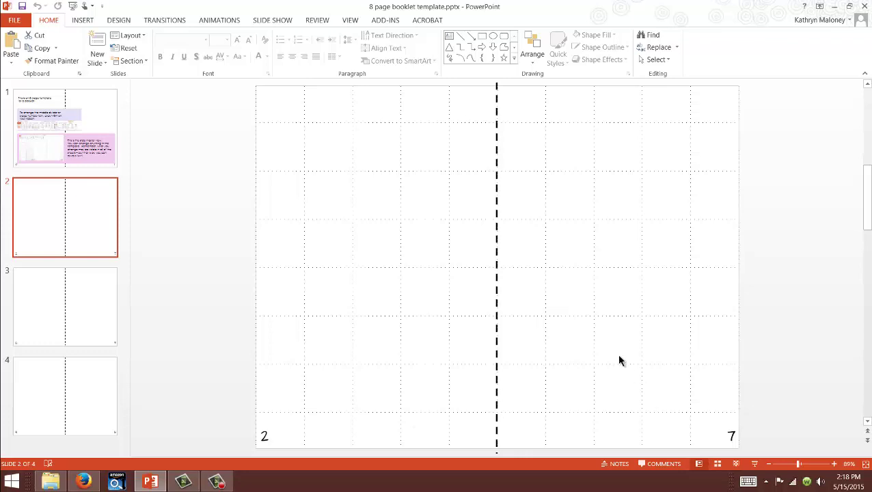
{"action": "scroll", "coordinate": [609, 349], "scroll_direction": "up", "scroll_amount": 1}
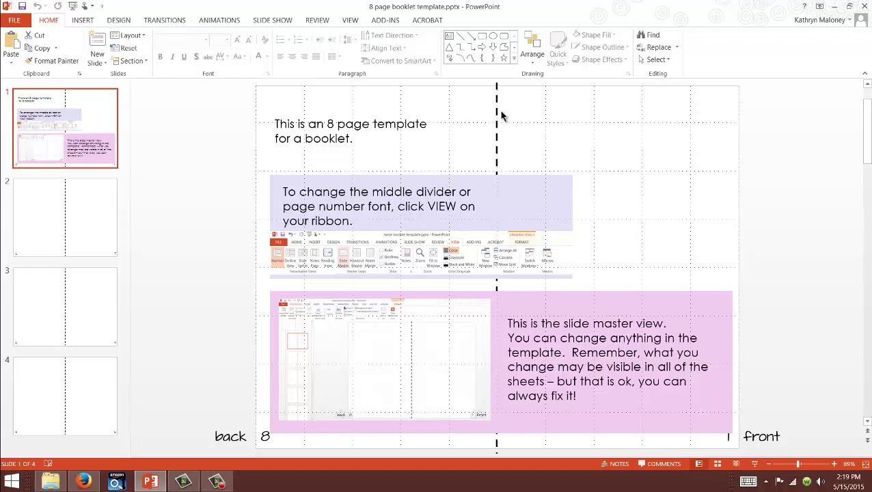
- Switch to Slide Master view and select the slide master itself
{"action": "left_click", "coordinate": [352, 21]}
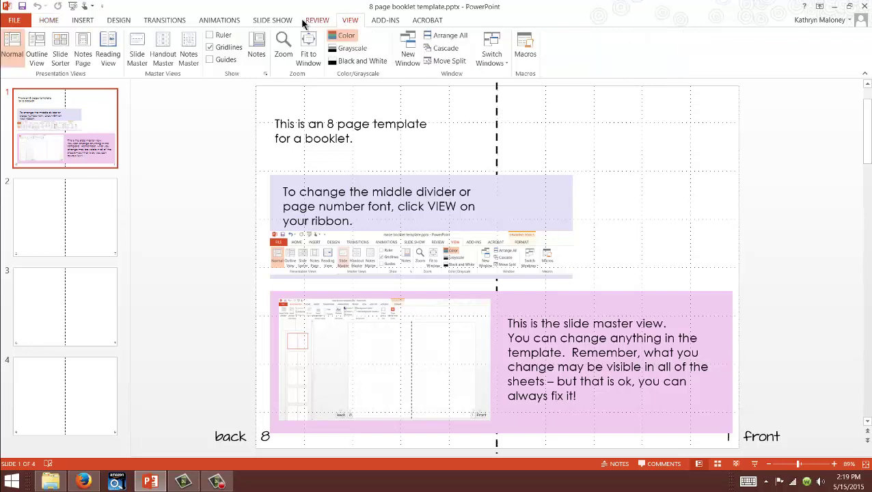
{"action": "left_click", "coordinate": [139, 46]}
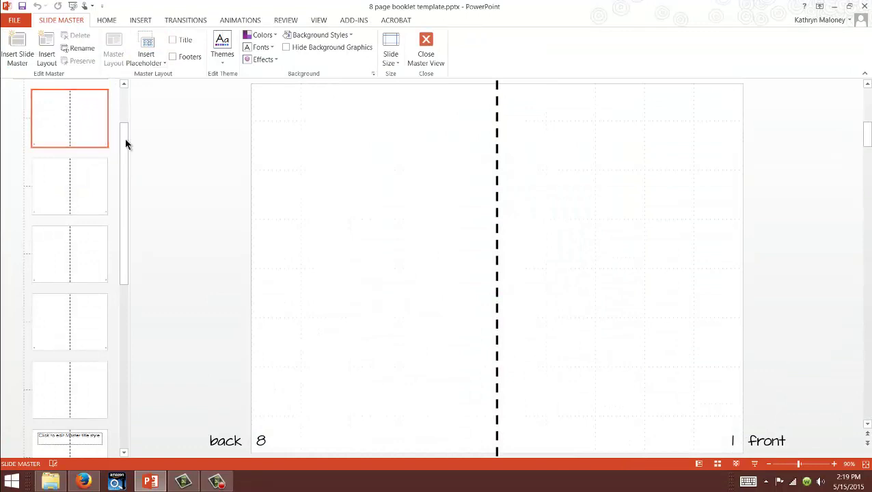
{"action": "left_click_drag", "start_coordinate": [124, 142], "coordinate": [129, 101]}
{"action": "scroll", "coordinate": [99, 108], "scroll_direction": "up", "scroll_amount": 1}
{"action": "left_click", "coordinate": [94, 110]}
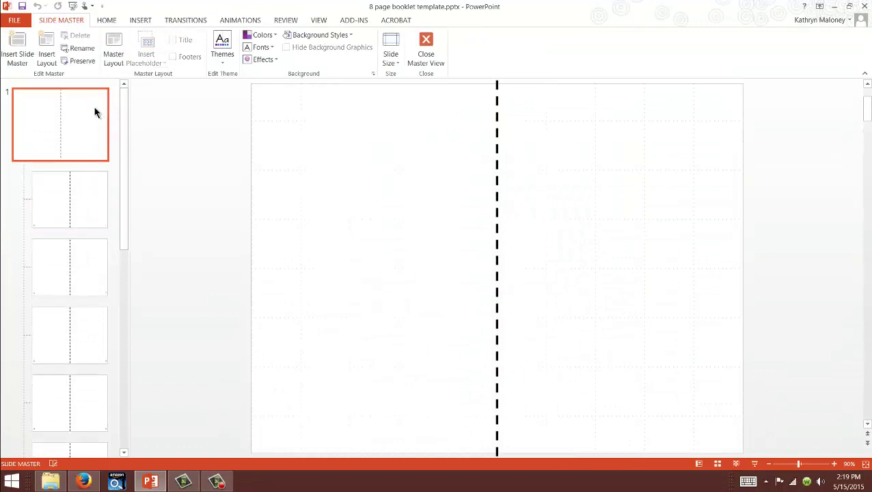
- Recolour the dashed middle divider a lighter shade and set its weight to ½ pt
{"action": "left_click", "coordinate": [495, 170]}
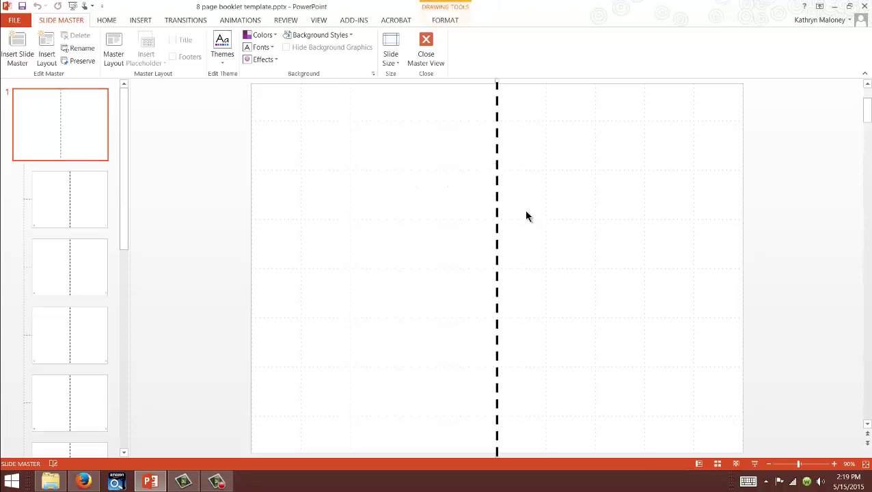
{"action": "left_click", "coordinate": [457, 8]}
{"action": "left_click", "coordinate": [393, 48]}
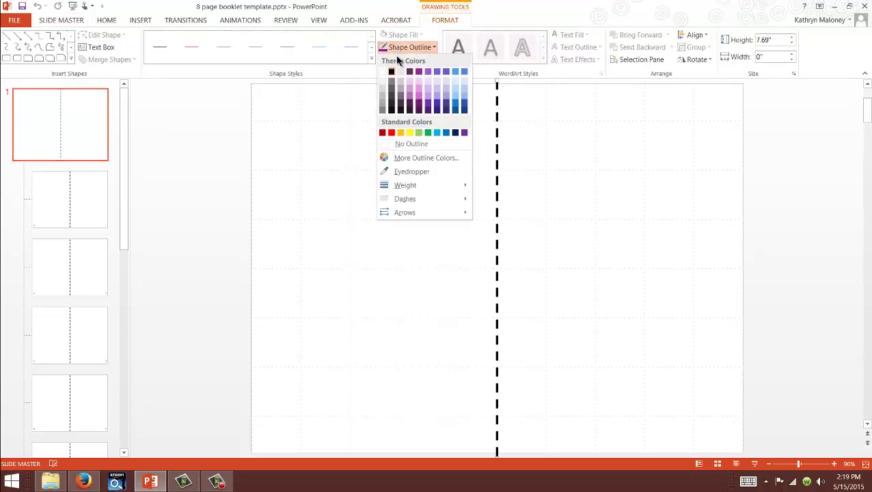
{"action": "left_click", "coordinate": [402, 73]}
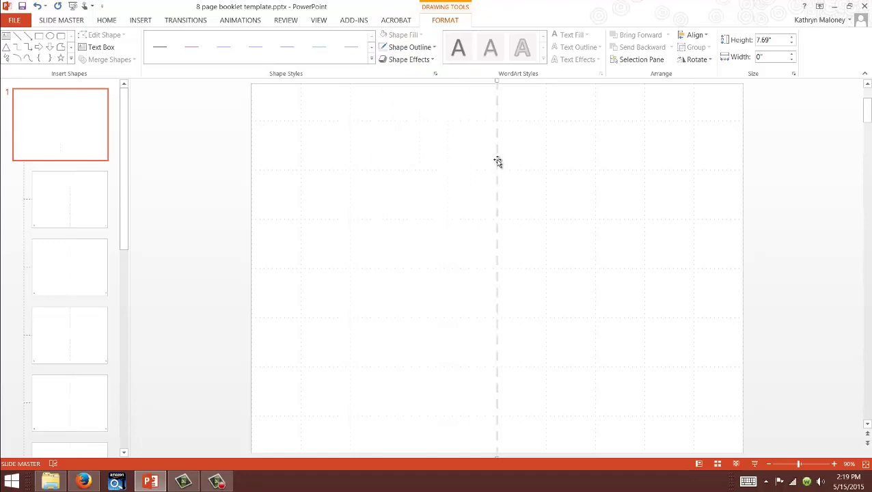
{"action": "left_click", "coordinate": [423, 53]}
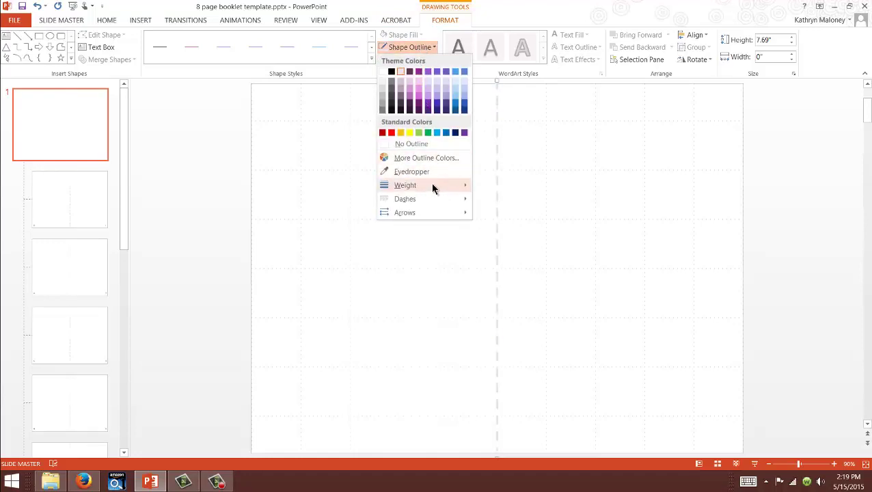
{"action": "mouse_move", "coordinate": [432, 185]}
{"action": "left_click", "coordinate": [497, 197]}
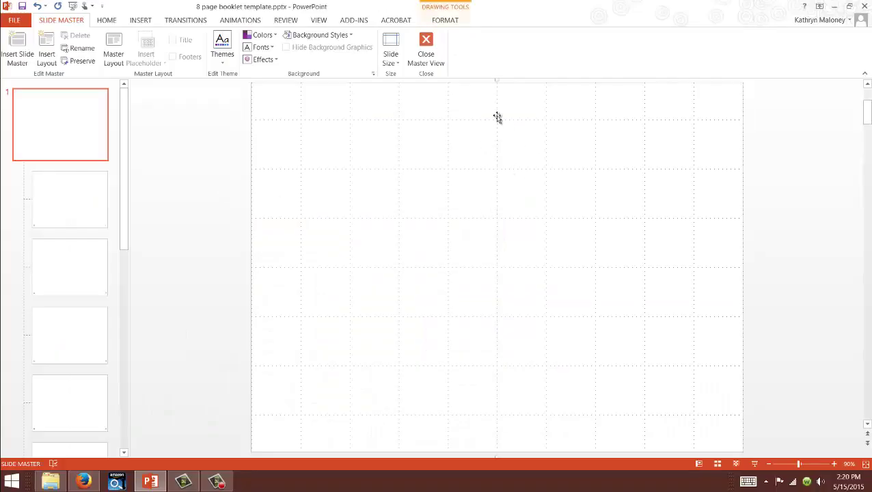
- Turn the divider outline back to black and apply the Custom 1 theme fonts
{"action": "left_click", "coordinate": [441, 19]}
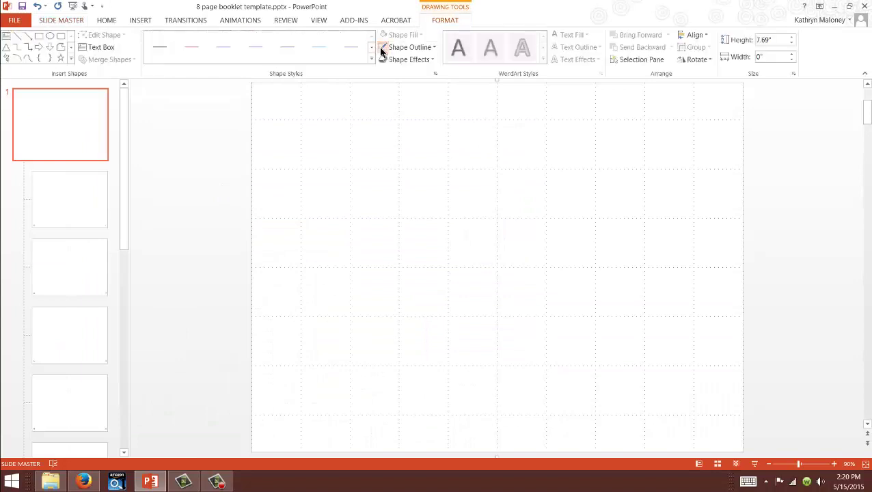
{"action": "left_click", "coordinate": [410, 47]}
{"action": "left_click", "coordinate": [397, 71]}
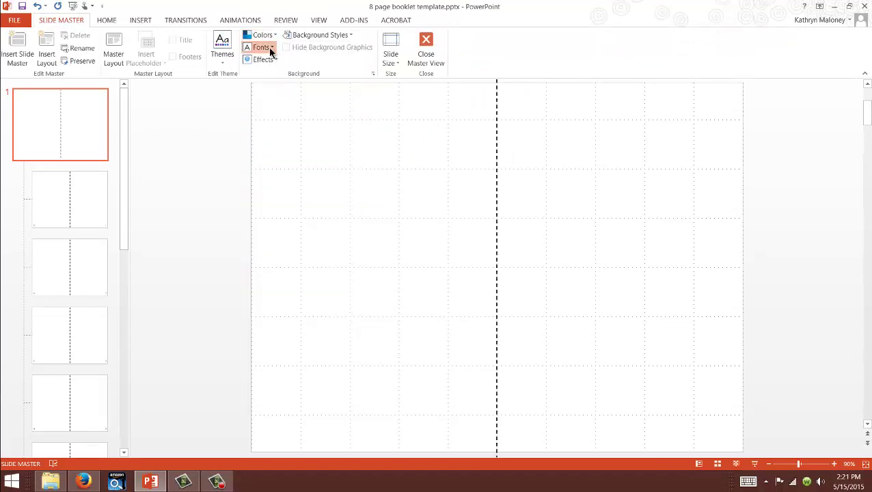
{"action": "left_click", "coordinate": [267, 47]}
{"action": "left_click", "coordinate": [269, 114]}
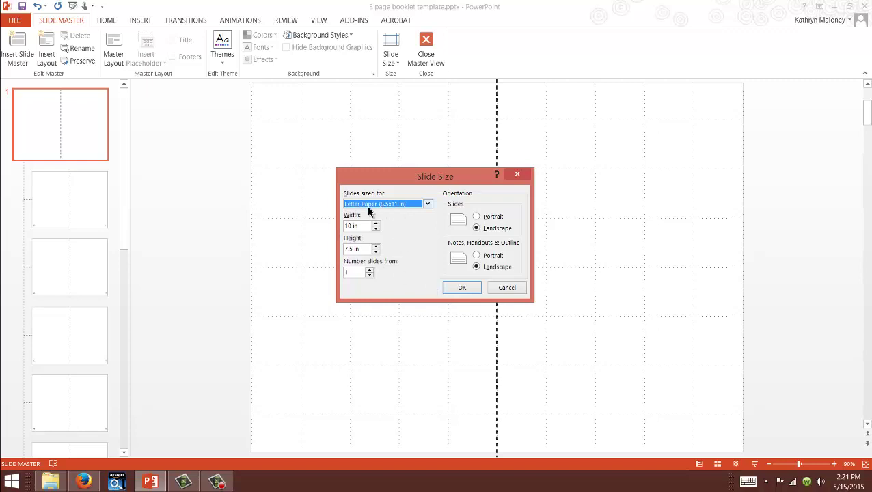
- Confirm the slide size and insert the Picture1.png penguin onto the master
{"action": "left_click", "coordinate": [460, 289]}
{"action": "left_click", "coordinate": [145, 20]}
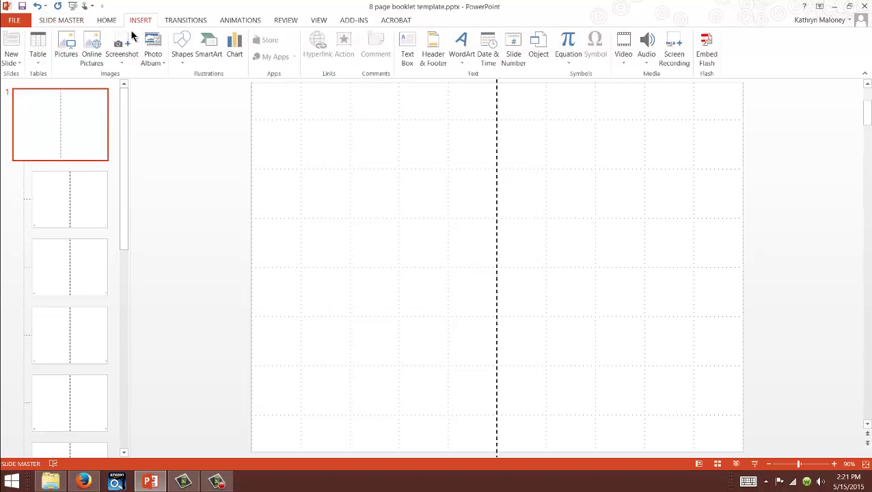
{"action": "left_click", "coordinate": [68, 42]}
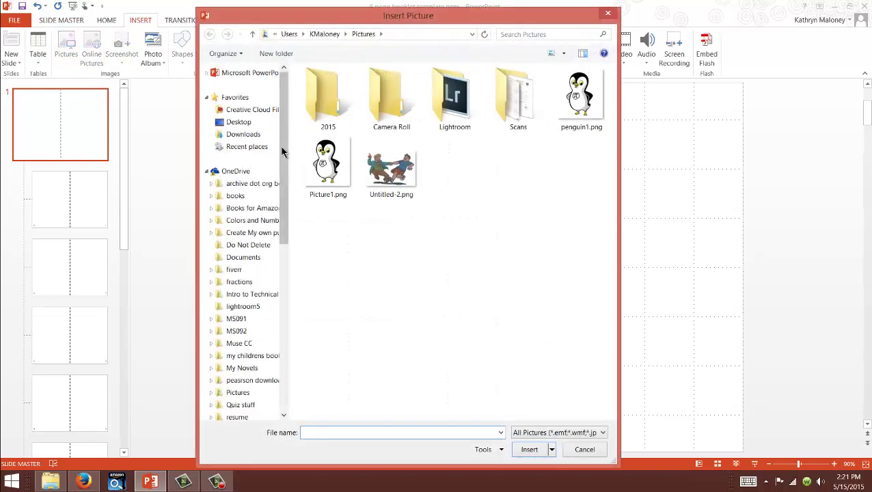
{"action": "left_click", "coordinate": [326, 164]}
{"action": "left_click", "coordinate": [531, 449]}
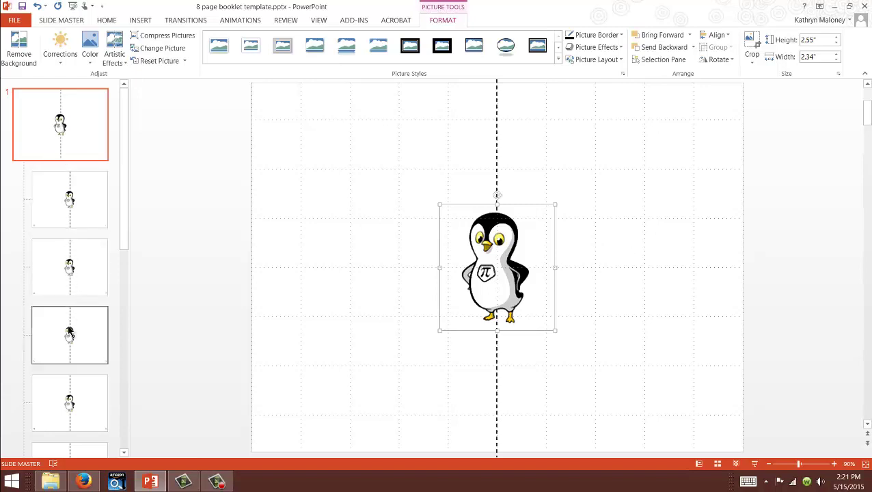
- Shrink the penguin to 0.83 by 0.76 inches in the bottom-right corner
{"action": "left_click_drag", "start_coordinate": [549, 292], "coordinate": [689, 332]}
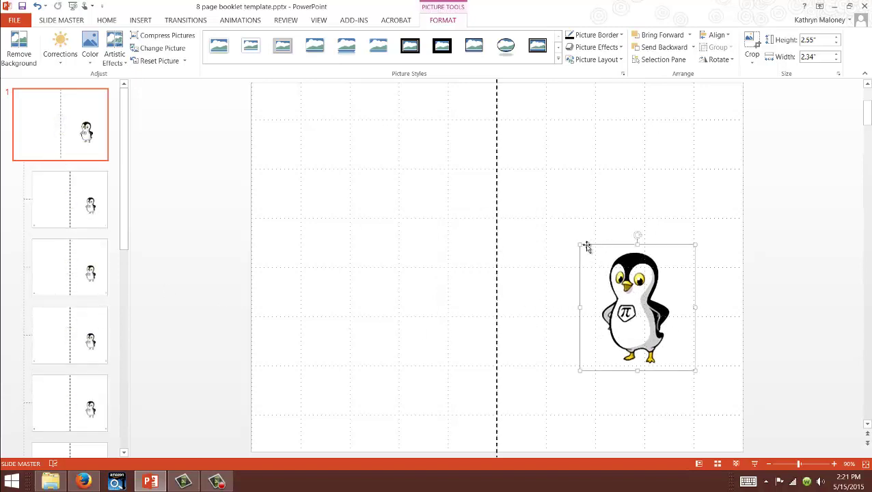
{"action": "left_click_drag", "start_coordinate": [586, 247], "coordinate": [731, 429]}
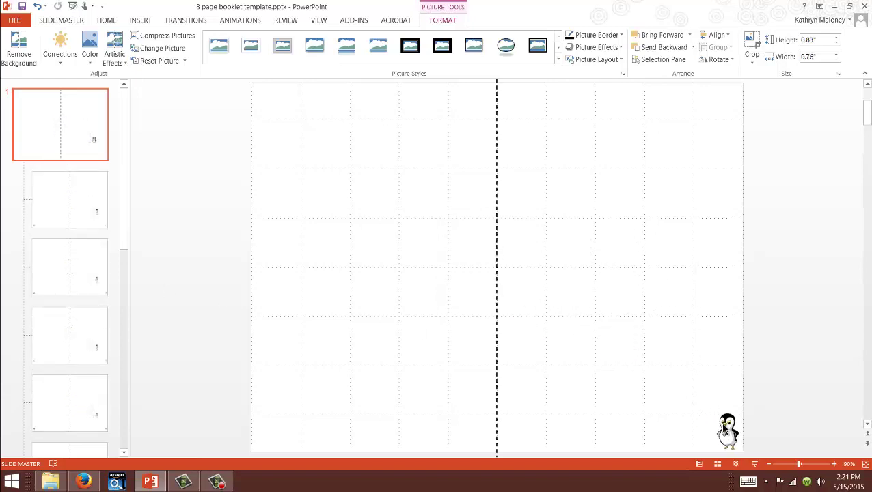
{"action": "left_click", "coordinate": [146, 197]}
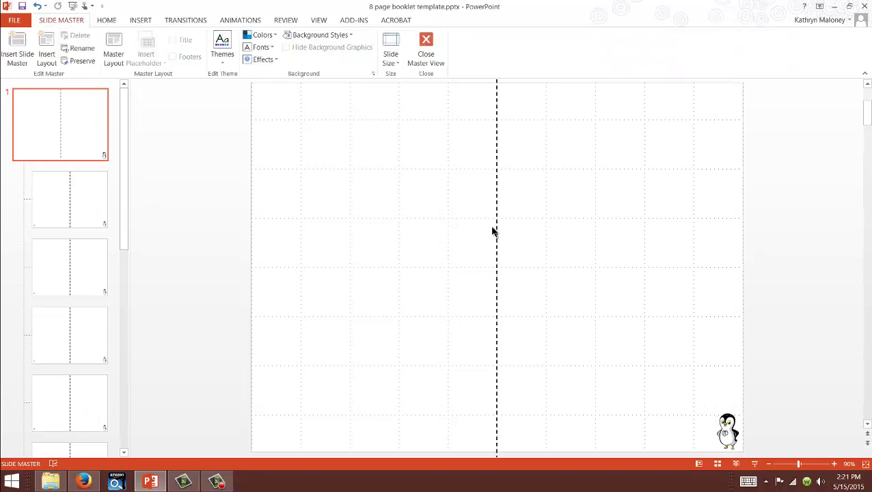
- Nudge the left penguin into the bottom-left corner, then cancel the Master Layout settings
{"action": "left_click", "coordinate": [106, 197]}
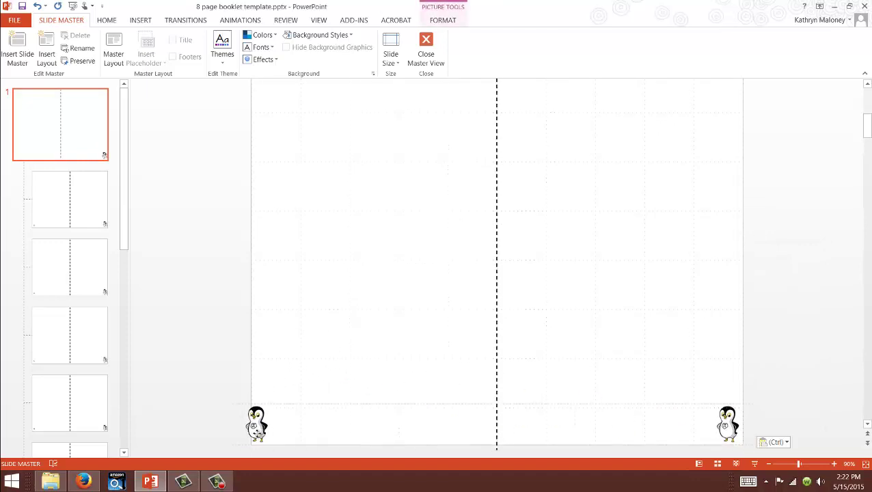
{"action": "left_click_drag", "start_coordinate": [258, 431], "coordinate": [270, 431]}
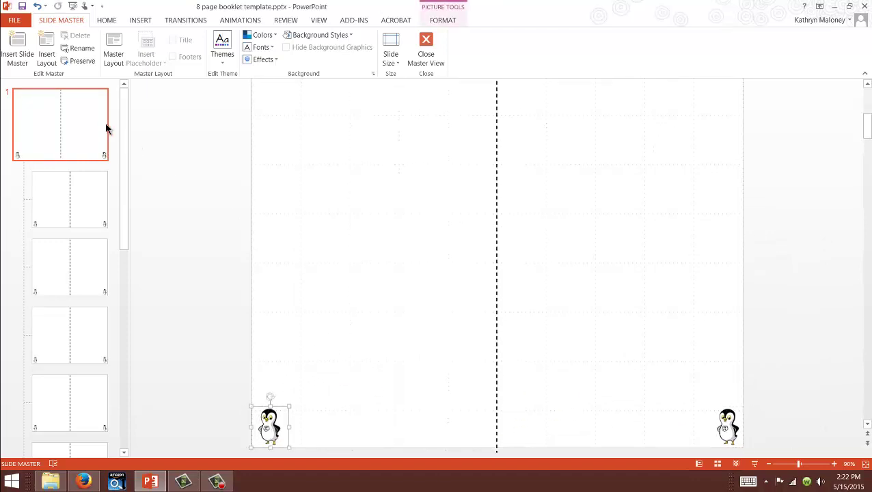
{"action": "left_click", "coordinate": [103, 126]}
{"action": "left_click", "coordinate": [113, 55]}
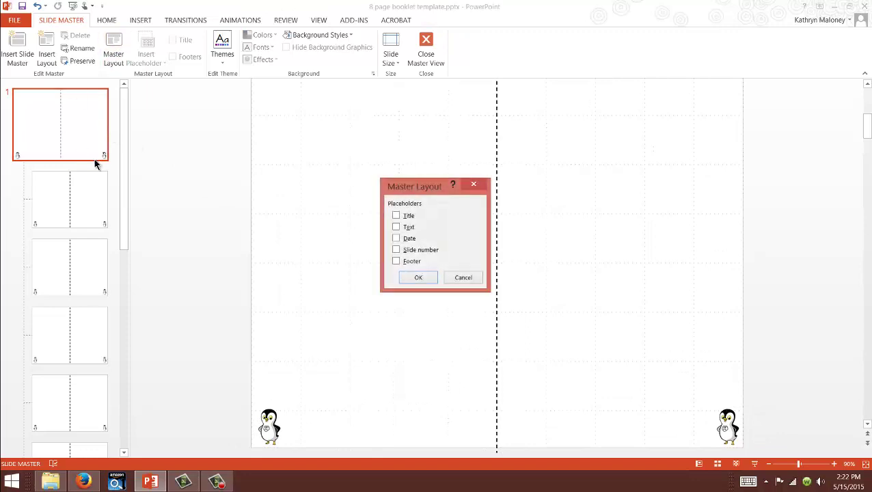
{"action": "left_click", "coordinate": [463, 278]}
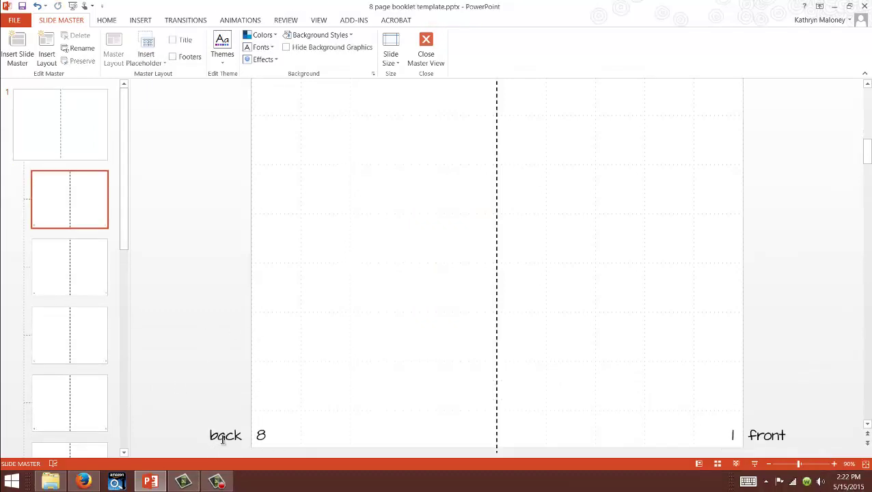
- Delete the 'back' and 'front' text boxes, leaving only page numbers 8 and 1
{"action": "left_click", "coordinate": [224, 436]}
{"action": "left_click", "coordinate": [770, 434]}
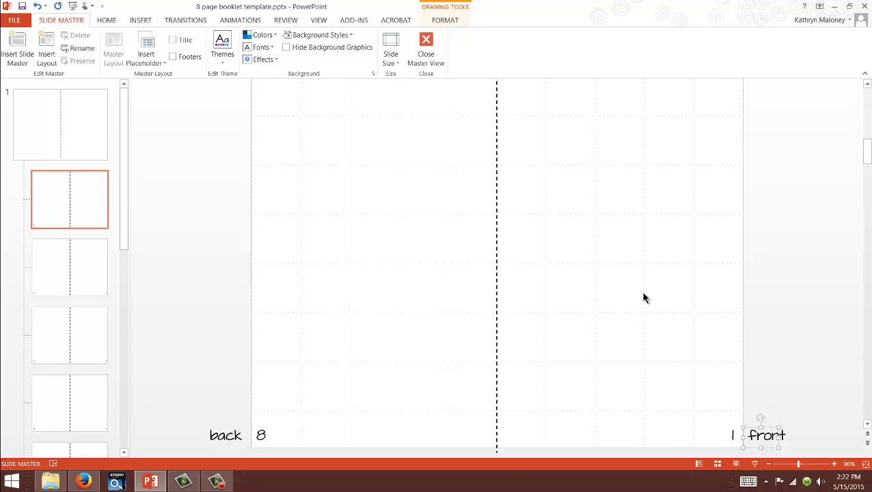
{"action": "left_click", "coordinate": [232, 435]}
{"action": "key", "text": "Delete"}
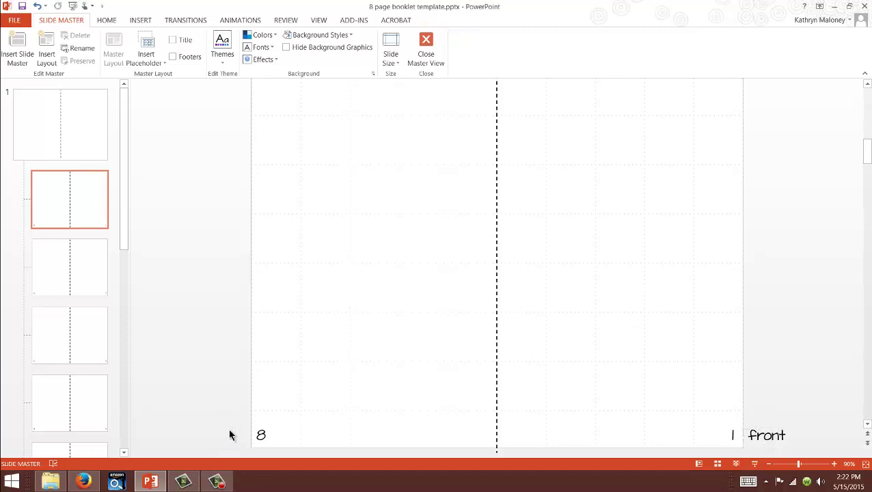
{"action": "left_click", "coordinate": [751, 437]}
{"action": "key", "text": "Delete"}
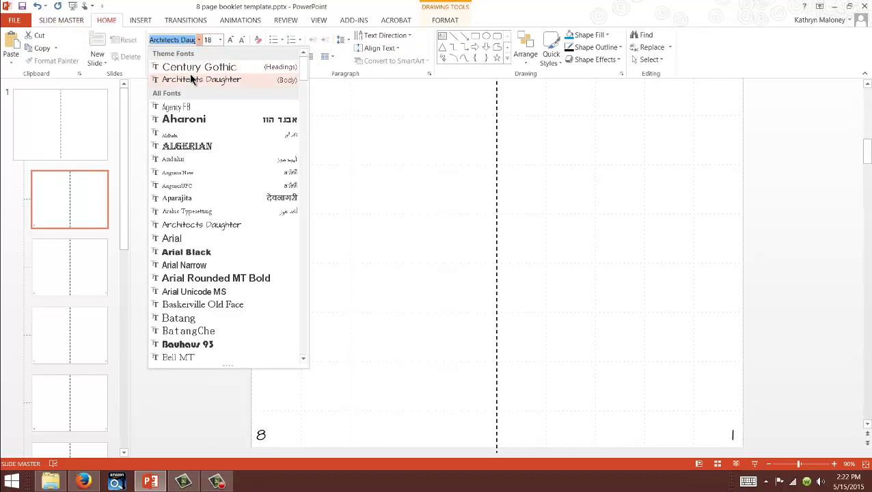
- Set page numbers 8 and 1 in Century Gothic and centre each under its page
{"action": "left_click", "coordinate": [191, 77]}
{"action": "left_click", "coordinate": [815, 301]}
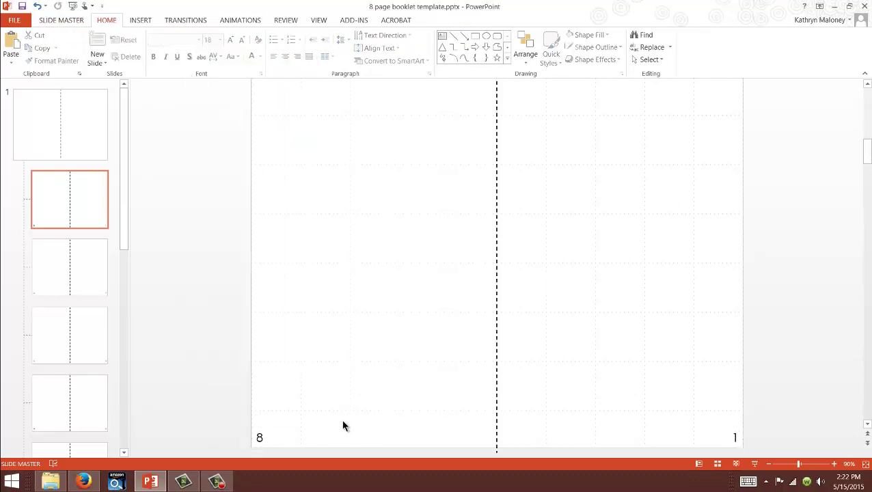
{"action": "left_click", "coordinate": [260, 438]}
{"action": "left_click_drag", "start_coordinate": [259, 438], "coordinate": [359, 437]}
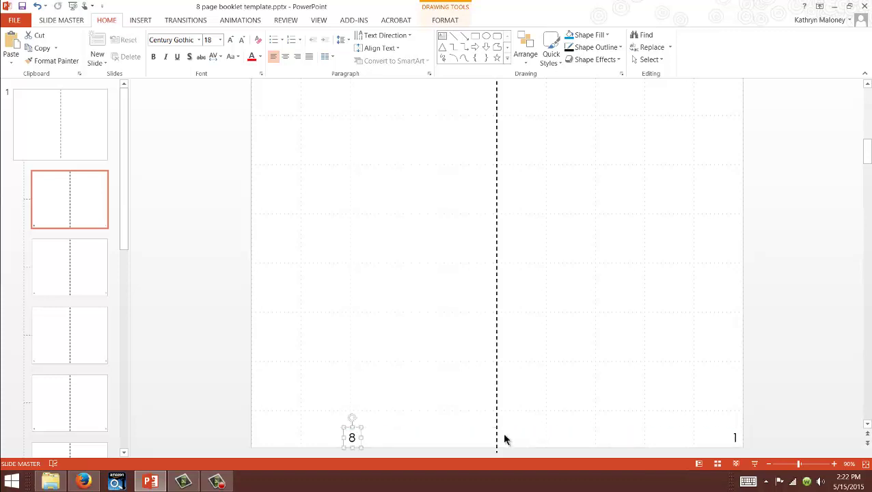
{"action": "left_click_drag", "start_coordinate": [739, 436], "coordinate": [643, 439]}
{"action": "left_click", "coordinate": [732, 425]}
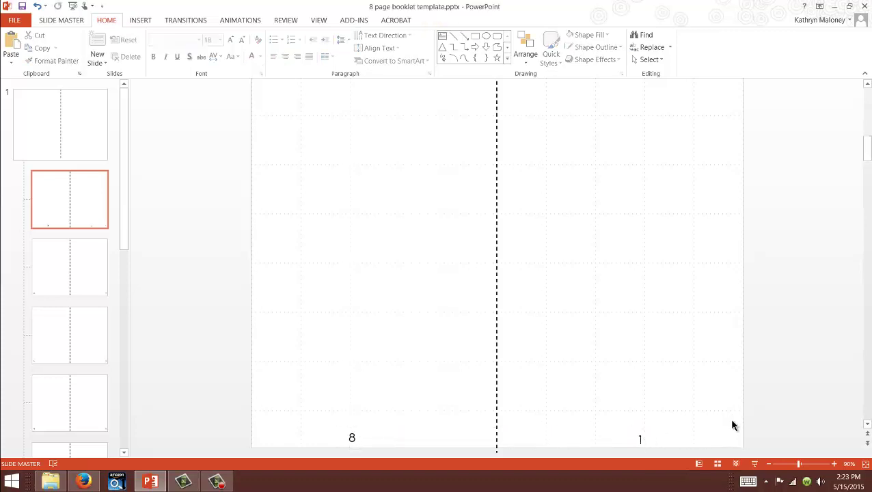
{"action": "left_click", "coordinate": [755, 463]}
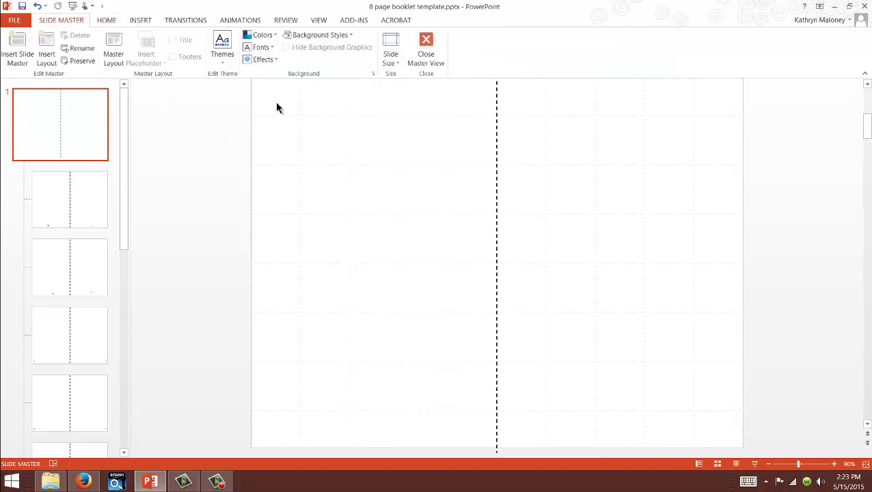
- Close Master View, move the cyan instruction box left, and narrow the ribbon screenshot
{"action": "left_click", "coordinate": [426, 58]}
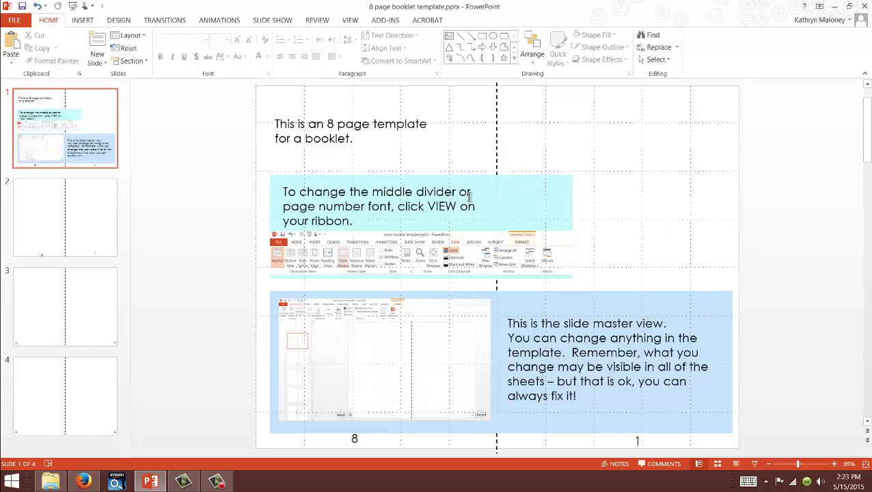
{"action": "left_click", "coordinate": [544, 208]}
{"action": "left_click_drag", "start_coordinate": [575, 230], "coordinate": [492, 235]}
{"action": "left_click", "coordinate": [573, 254]}
{"action": "left_click_drag", "start_coordinate": [575, 254], "coordinate": [495, 253]}
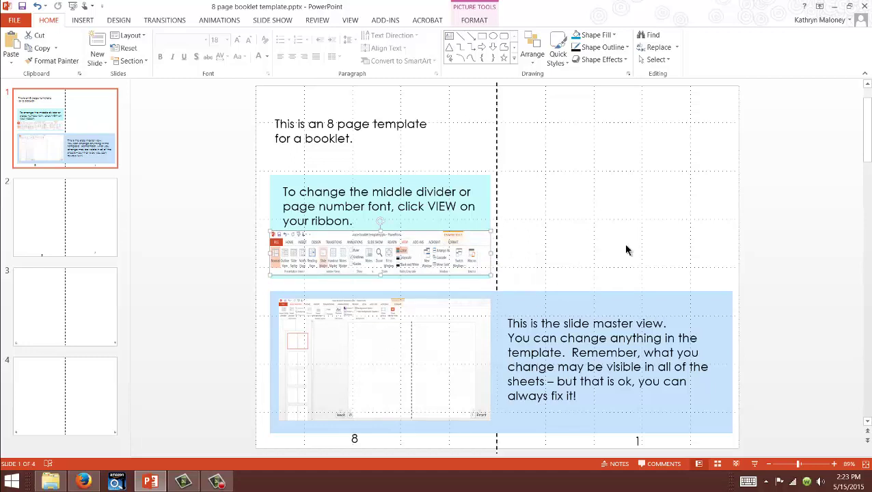
{"action": "left_click", "coordinate": [552, 222]}
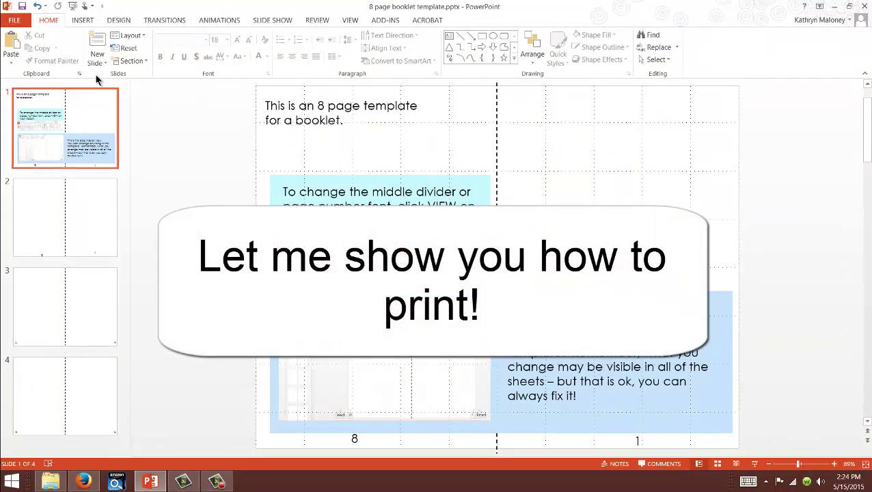
- In Print settings, choose Print on Both Sides, flipping on the short edge
{"action": "left_click", "coordinate": [19, 23]}
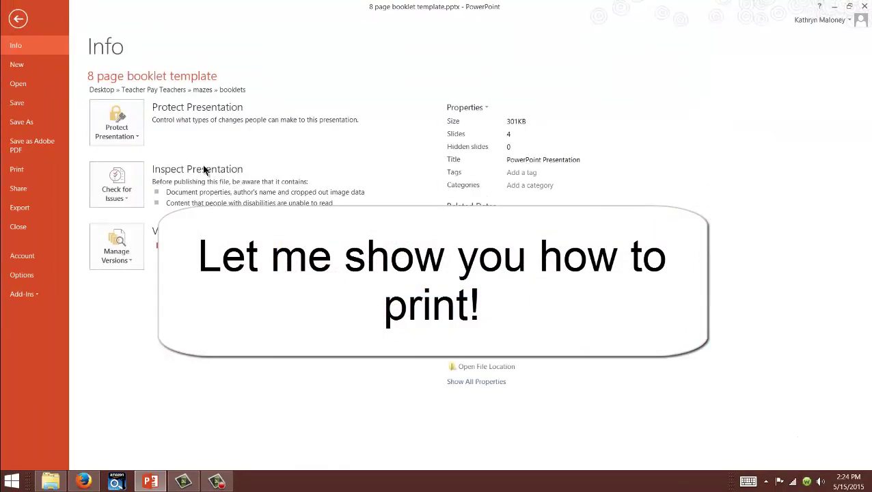
{"action": "left_click", "coordinate": [15, 170]}
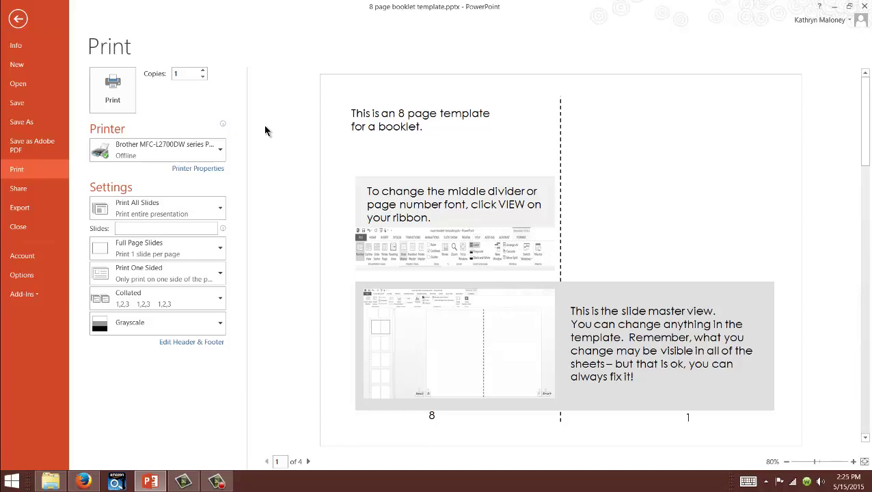
{"action": "left_click", "coordinate": [205, 275]}
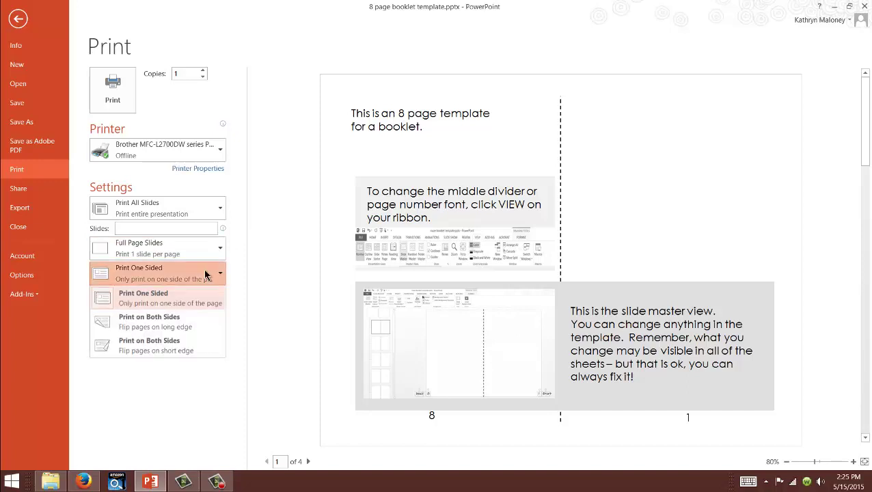
{"action": "left_click", "coordinate": [180, 345]}
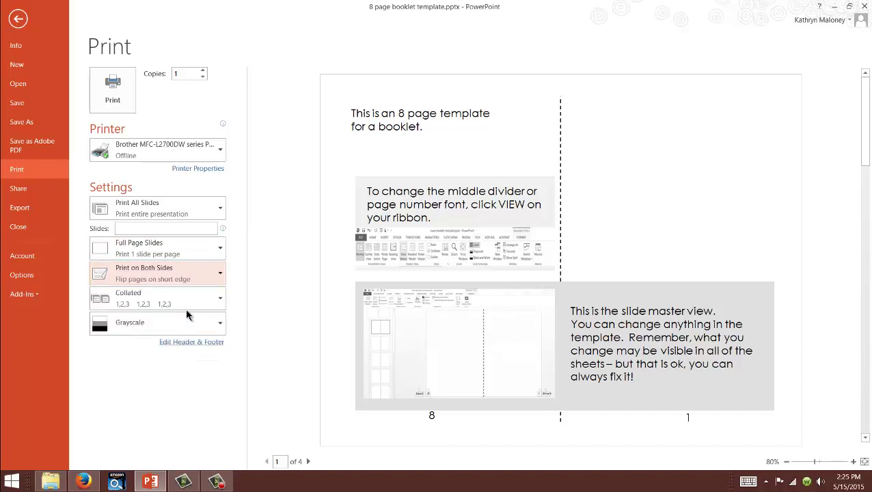
{"action": "left_click", "coordinate": [197, 277]}
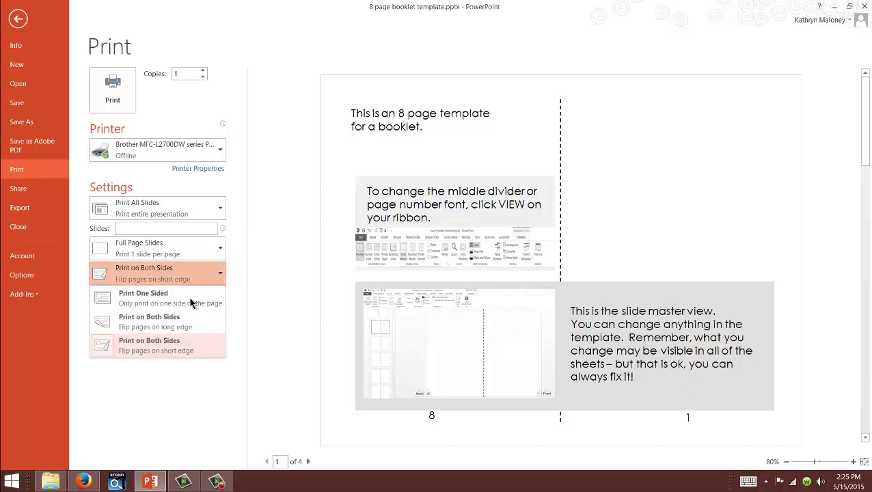
{"action": "left_click", "coordinate": [195, 342]}
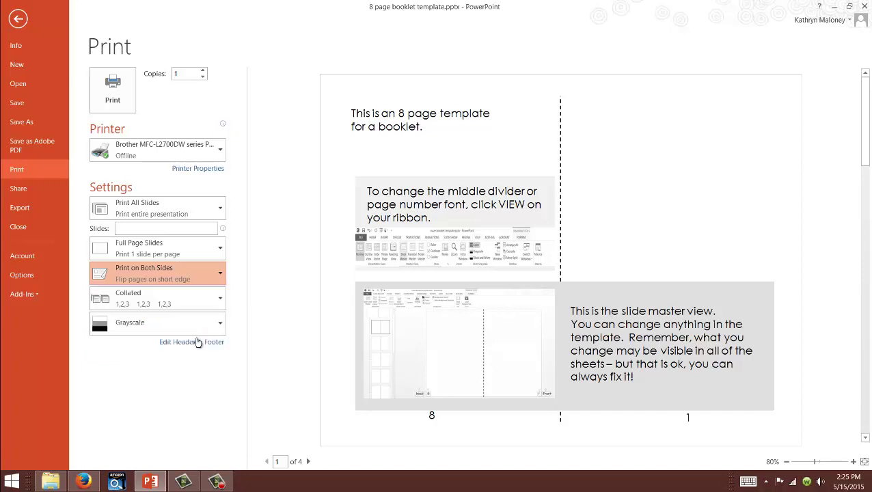
- Keep printing in Grayscale and return to editing the slides
{"action": "left_click", "coordinate": [220, 324]}
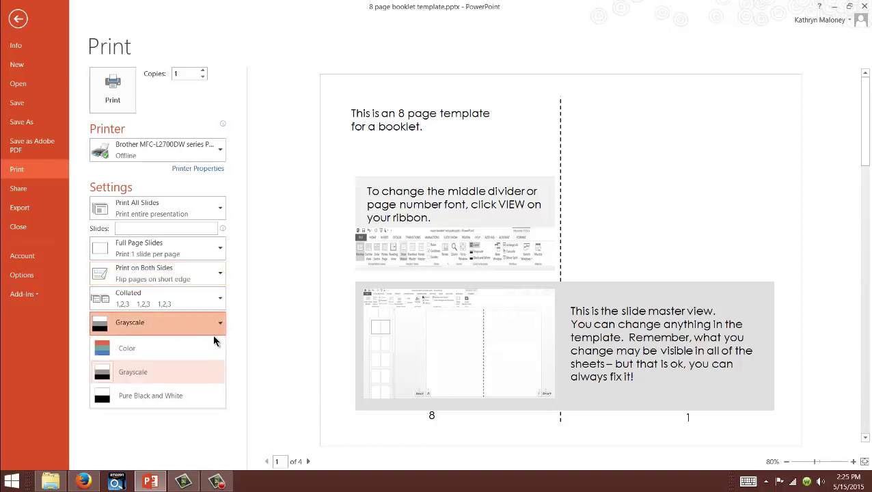
{"action": "left_click", "coordinate": [212, 345]}
{"action": "left_click", "coordinate": [207, 335]}
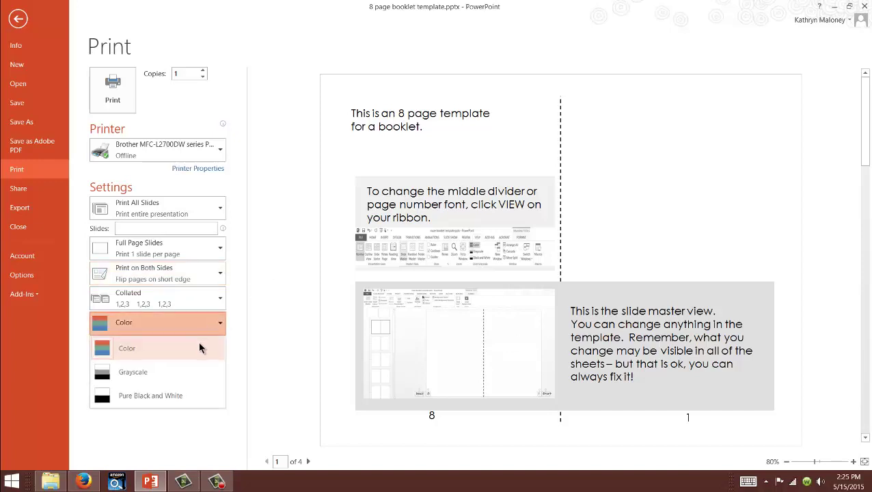
{"action": "left_click", "coordinate": [197, 369]}
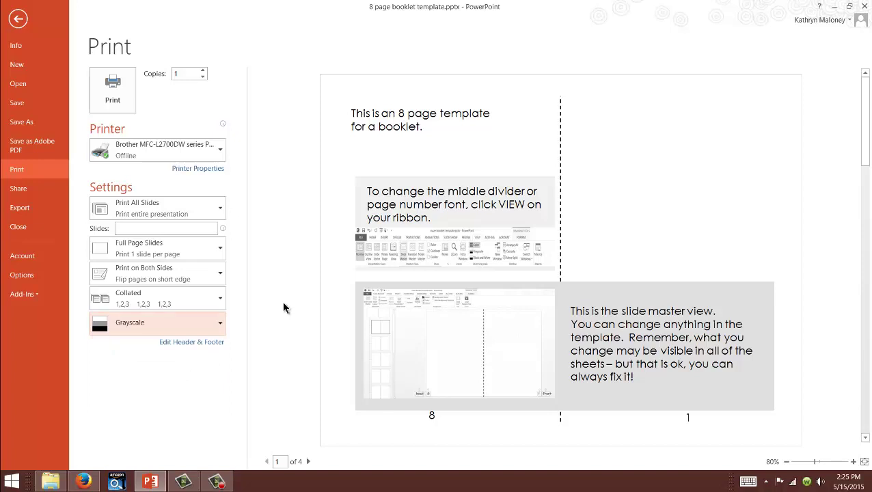
{"action": "left_click", "coordinate": [19, 18]}
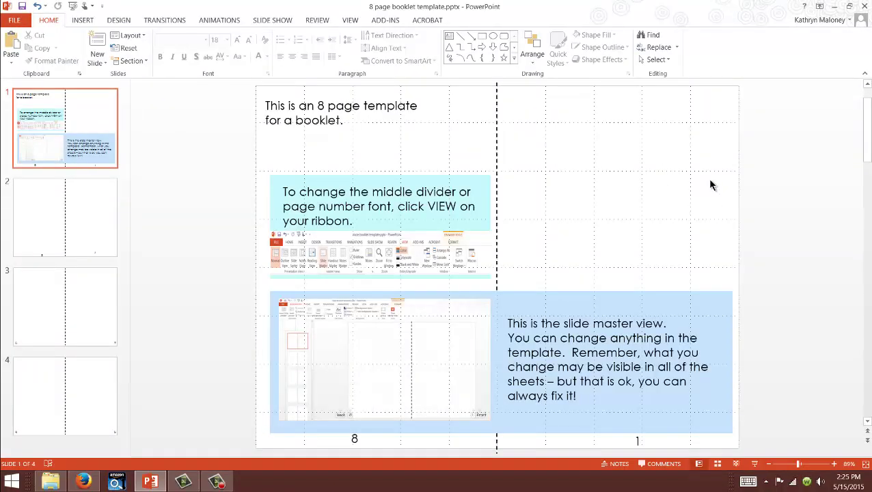
- Add a 'Teachers pay Teachers' text box near the top of page 2
{"action": "scroll", "coordinate": [327, 216], "scroll_direction": "down", "scroll_amount": 1}
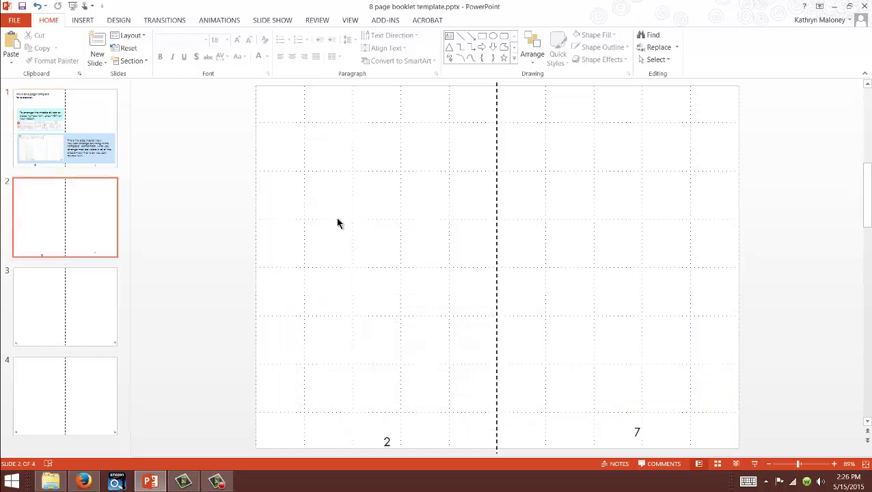
{"action": "left_click", "coordinate": [86, 22]}
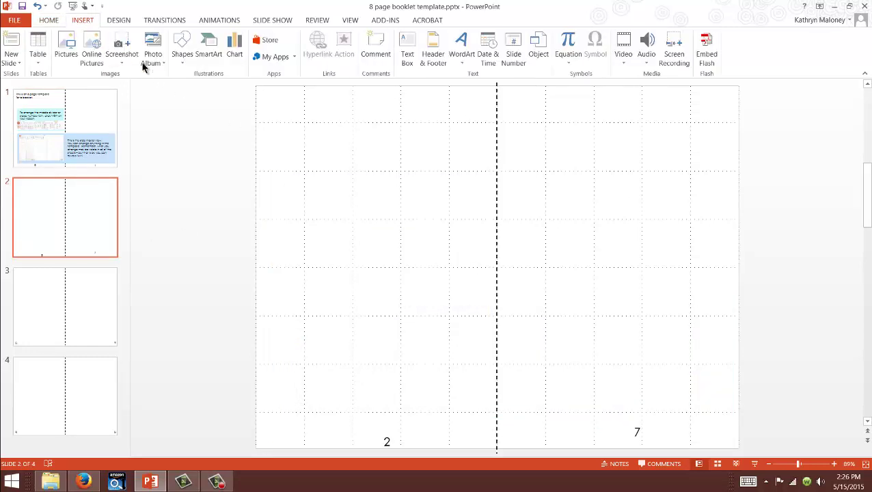
{"action": "left_click", "coordinate": [408, 54]}
{"action": "left_click", "coordinate": [327, 128]}
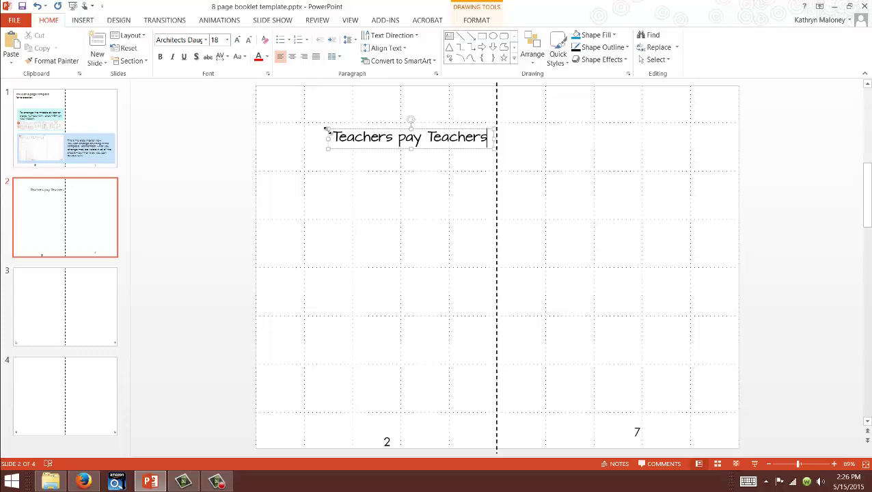
{"action": "left_click", "coordinate": [327, 209]}
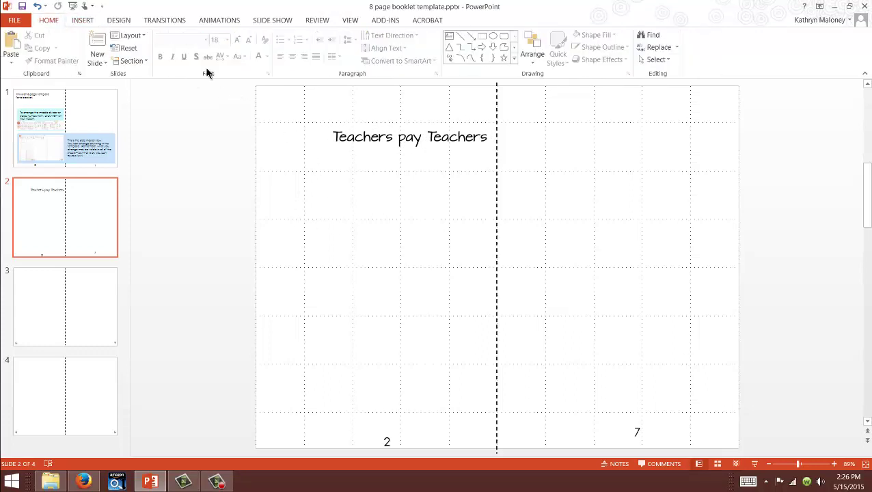
- Add a second text box below it reading 'picrustable'
{"action": "left_click", "coordinate": [81, 21]}
{"action": "left_click", "coordinate": [407, 53]}
{"action": "left_click", "coordinate": [326, 166]}
{"action": "type", "text": "picrustable"}
- Deselect the 'picrustable' text box
{"action": "left_click", "coordinate": [354, 261]}
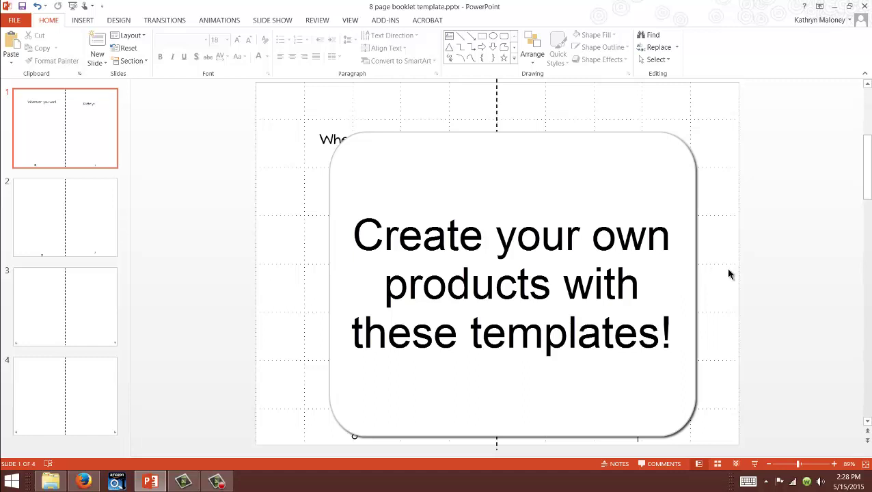
{"action": "scroll", "coordinate": [824, 228], "scroll_direction": "up", "scroll_amount": 1}
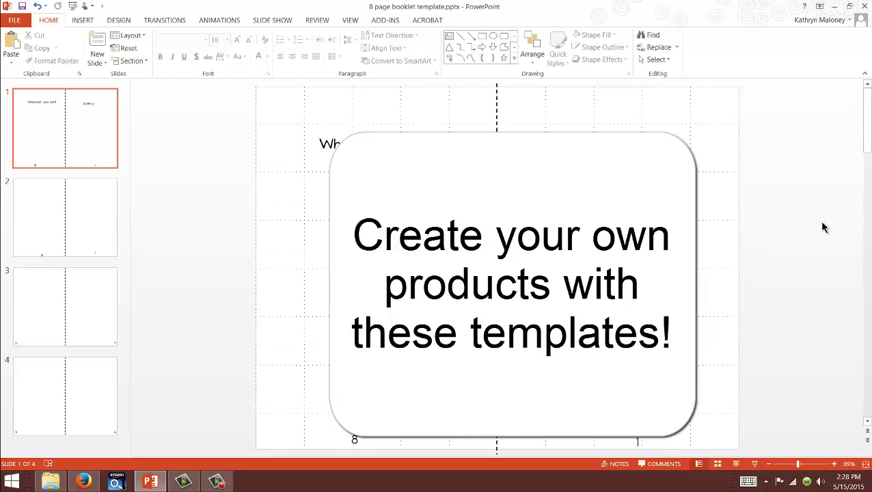